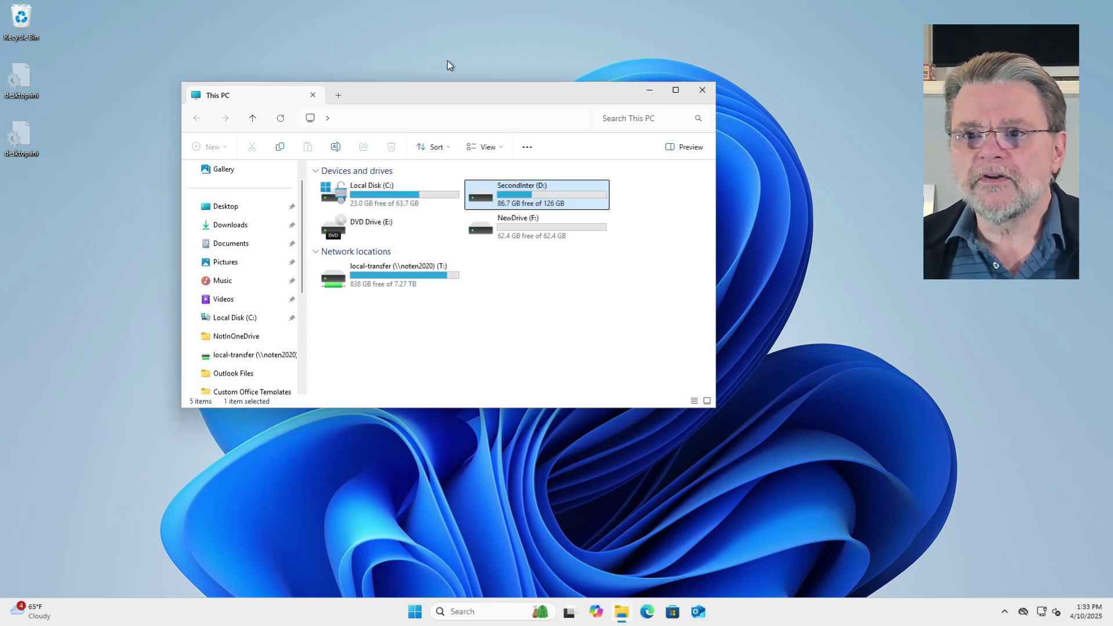
Step: Browse from Local Disk (C:) through Users into the user's profile folder
left_click(252, 319)
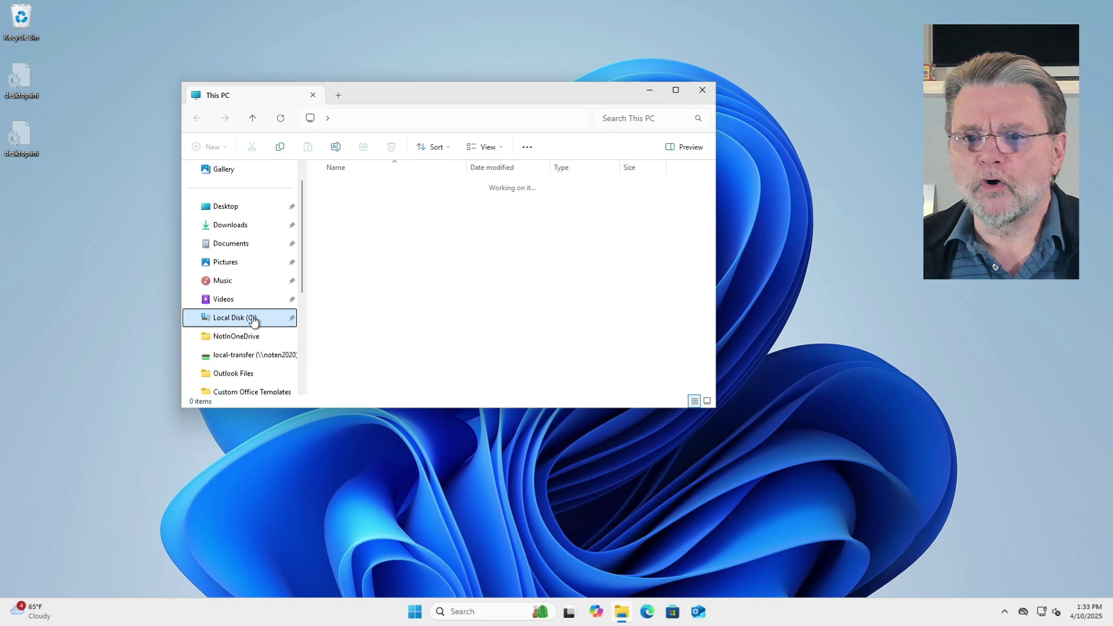
double_click(335, 348)
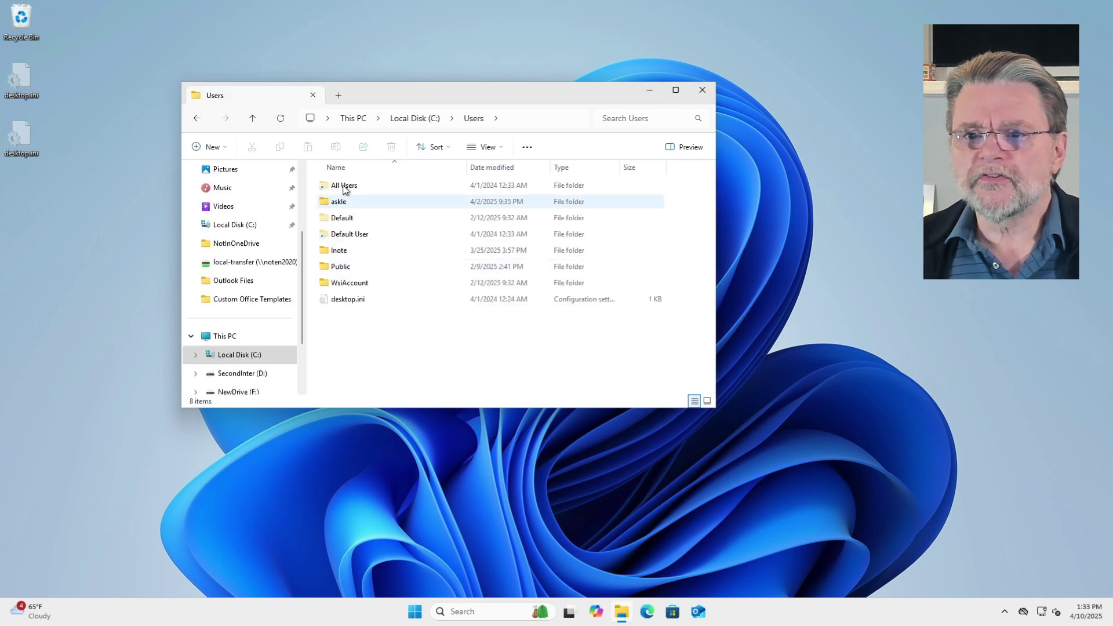
double_click(339, 200)
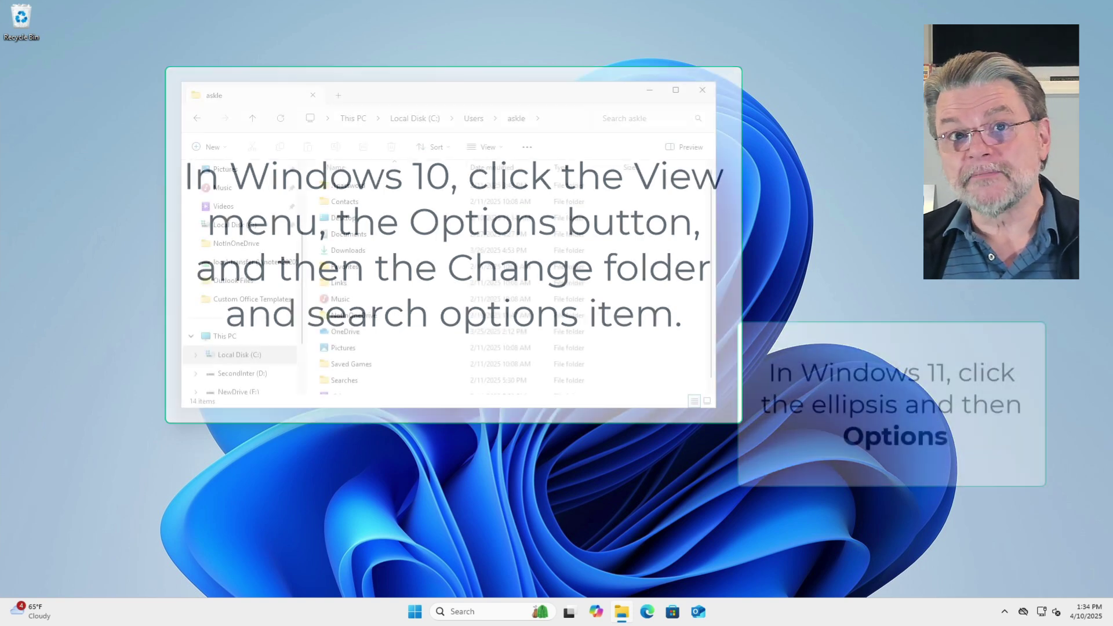
Step: In Folder Options' View settings, choose Show hidden files and uncheck Hide protected operating system files
left_click(528, 149)
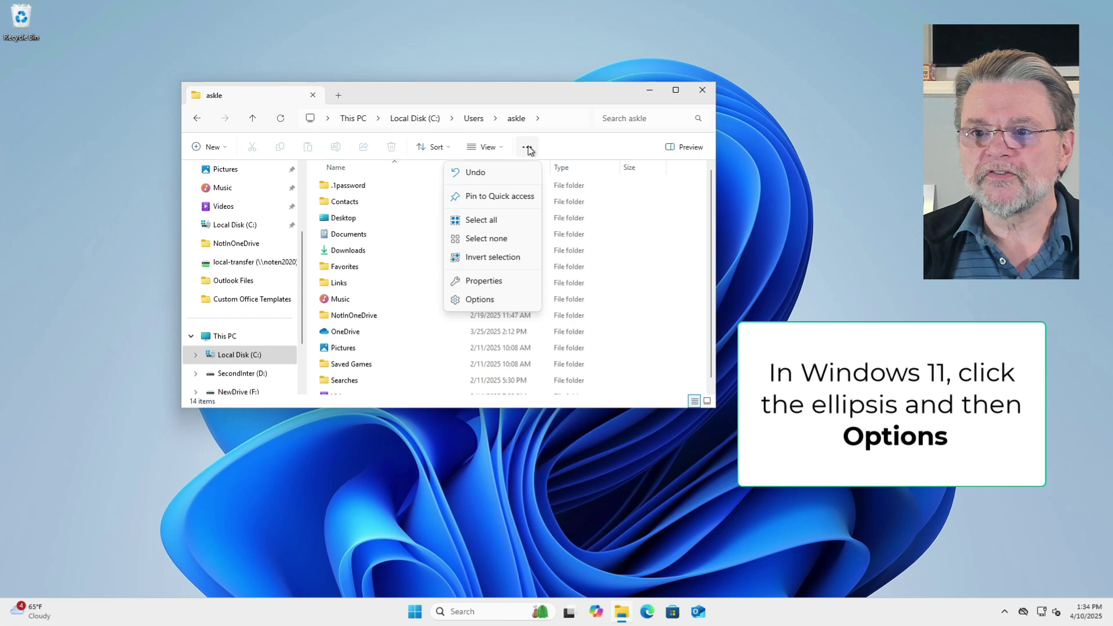
left_click(479, 299)
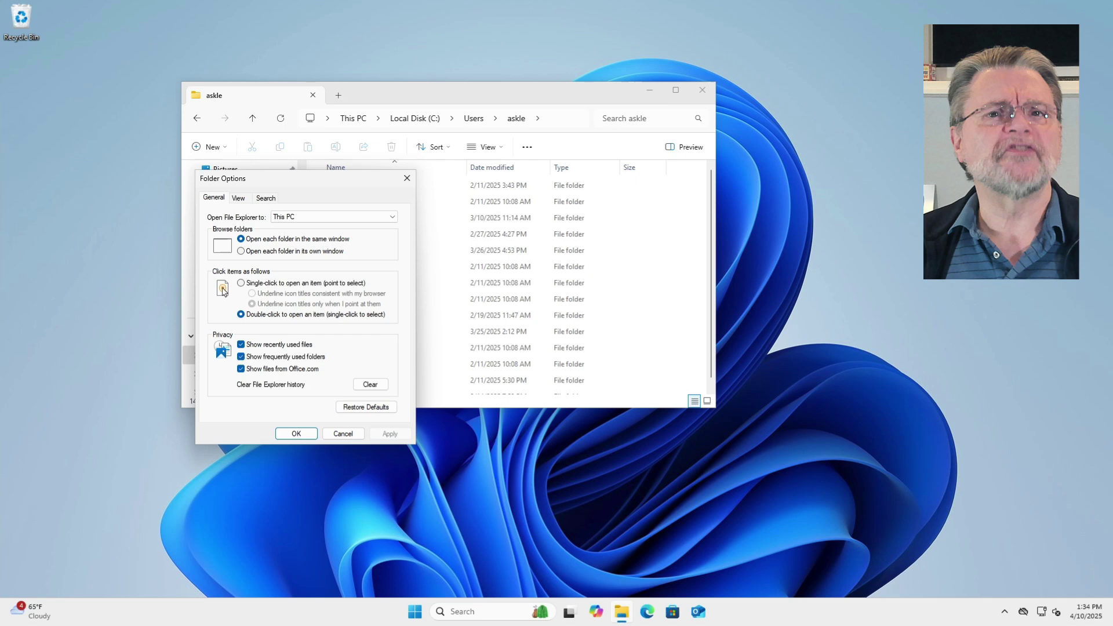
left_click(236, 198)
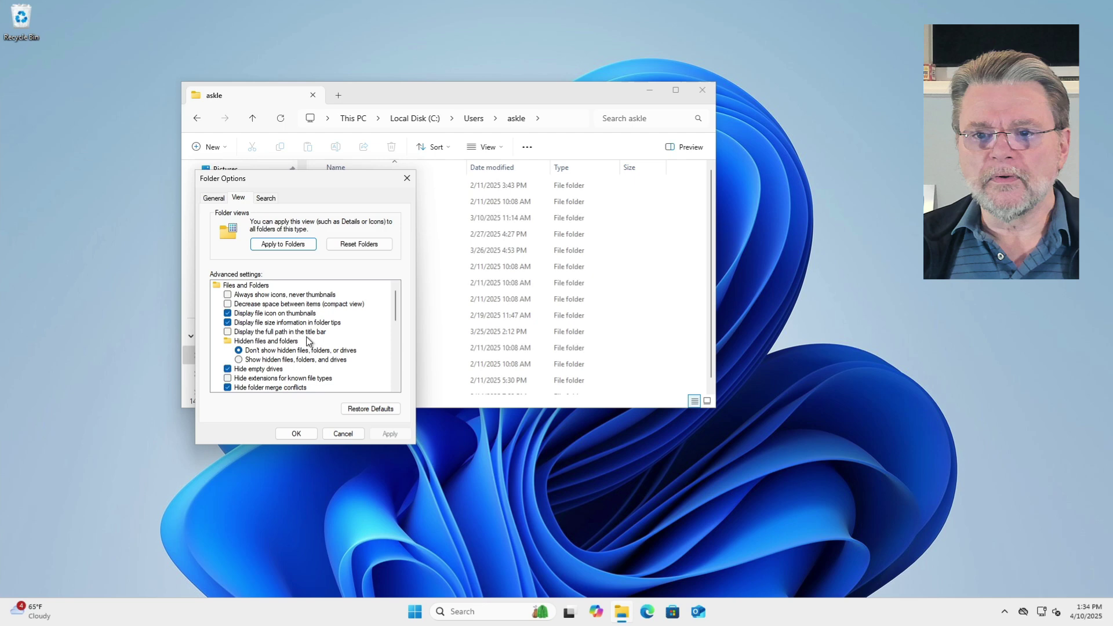
scroll(307, 341, "down", 1)
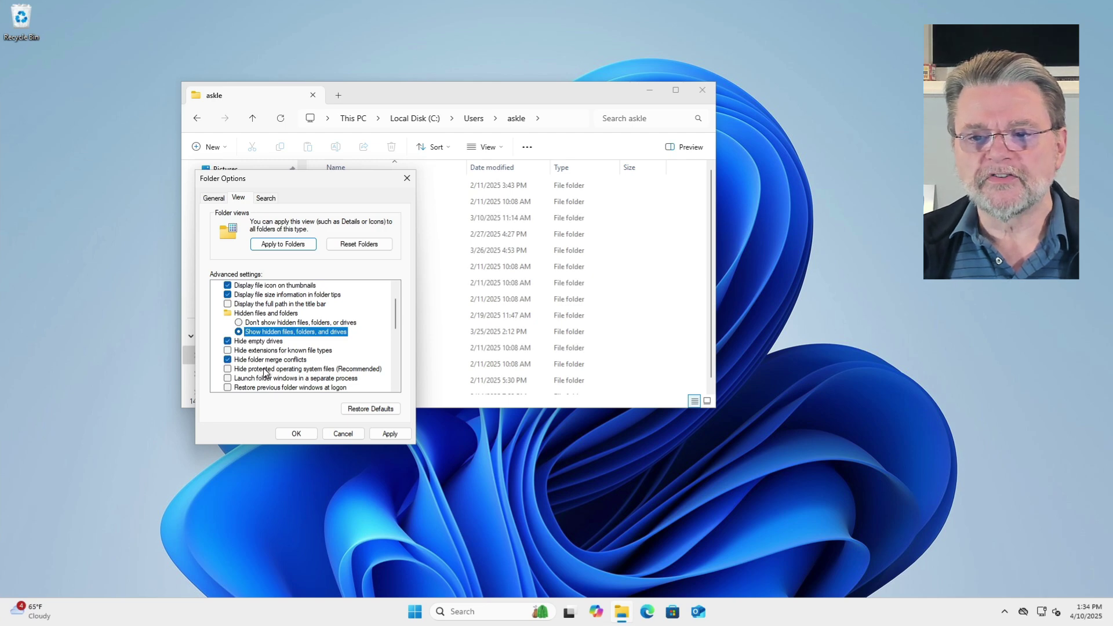
left_click(265, 372)
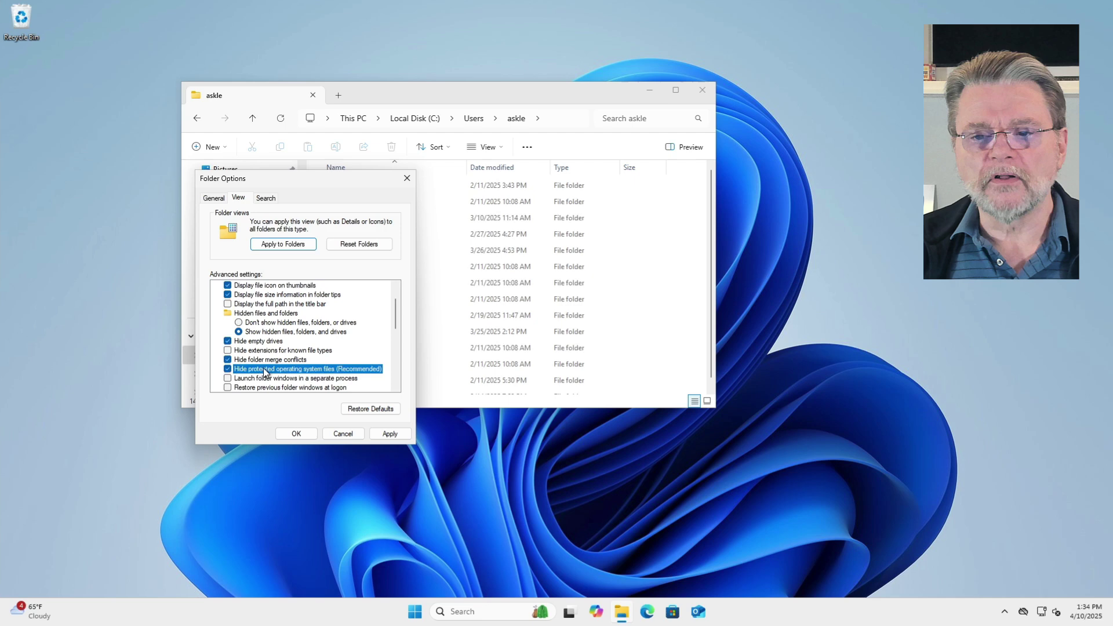
left_click(265, 372)
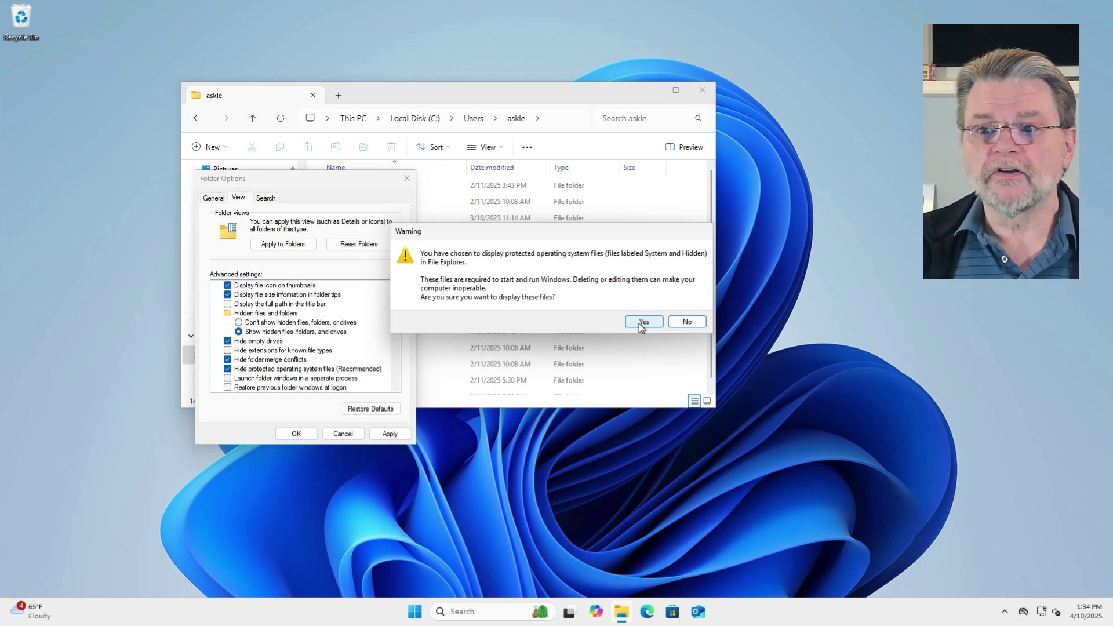
Step: Accept the system-file warning, apply the options, and select the revealed AppData and Application Data folders
left_click(642, 323)
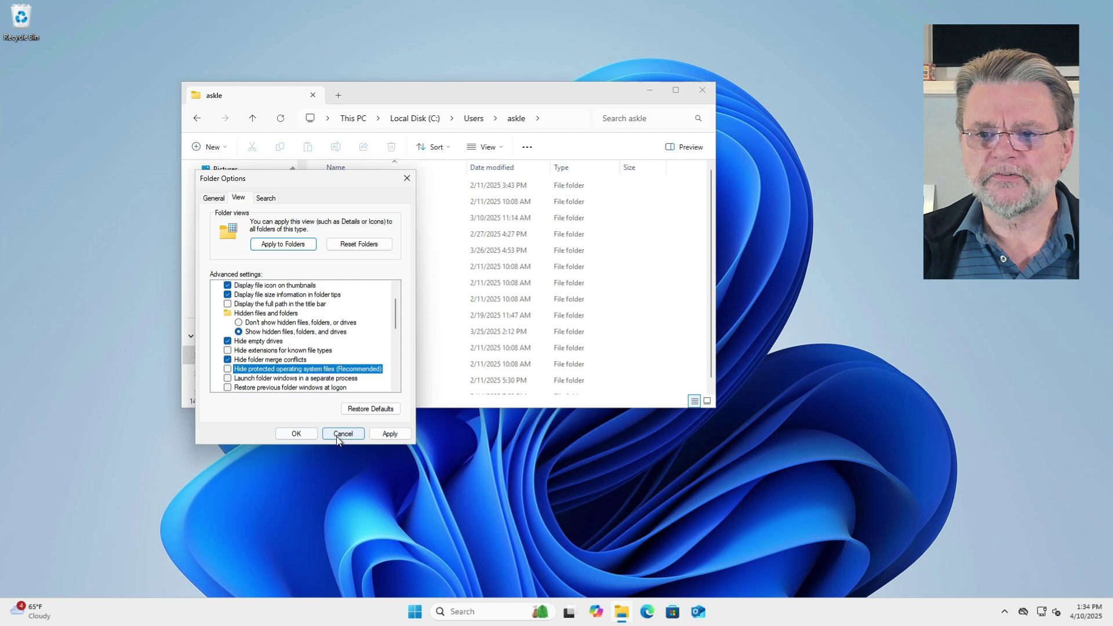
left_click(297, 434)
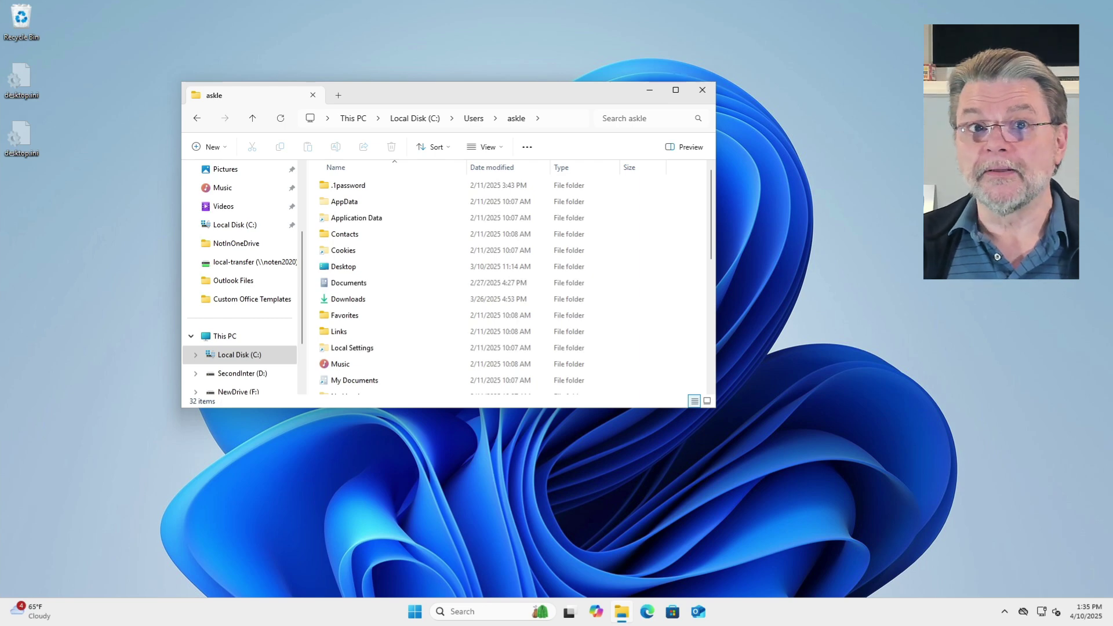
left_click(376, 205)
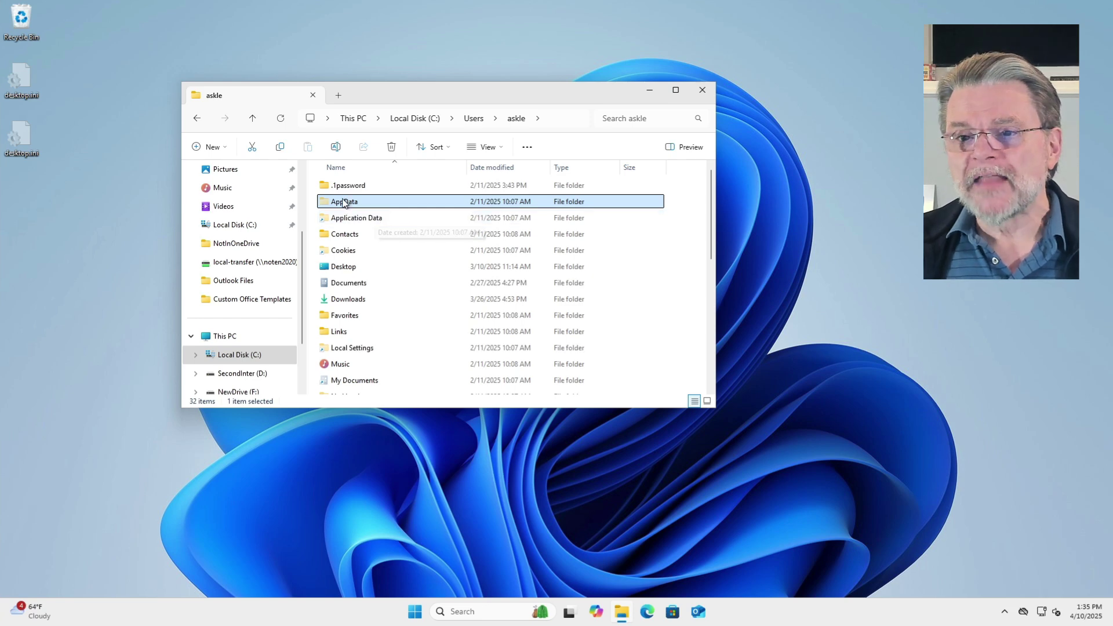
left_click(358, 218)
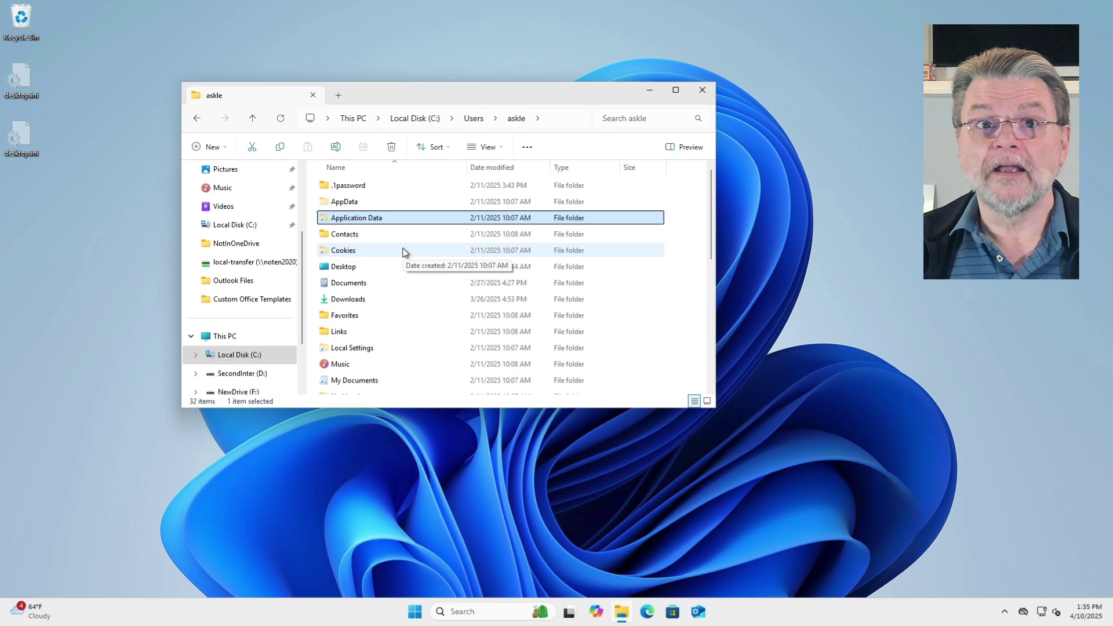
double_click(343, 207)
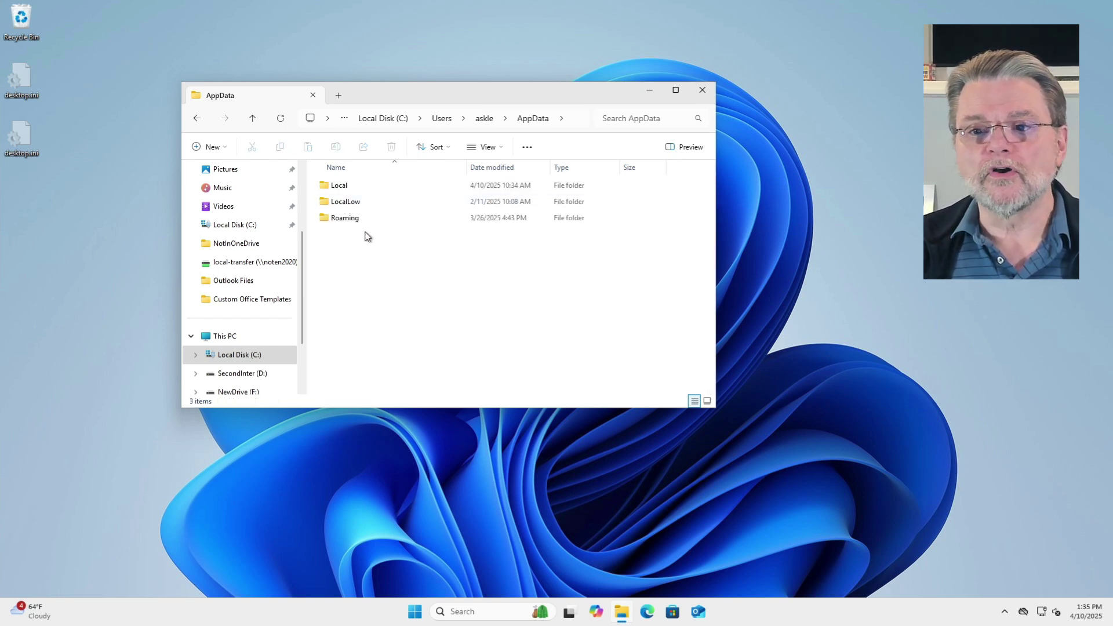
double_click(366, 194)
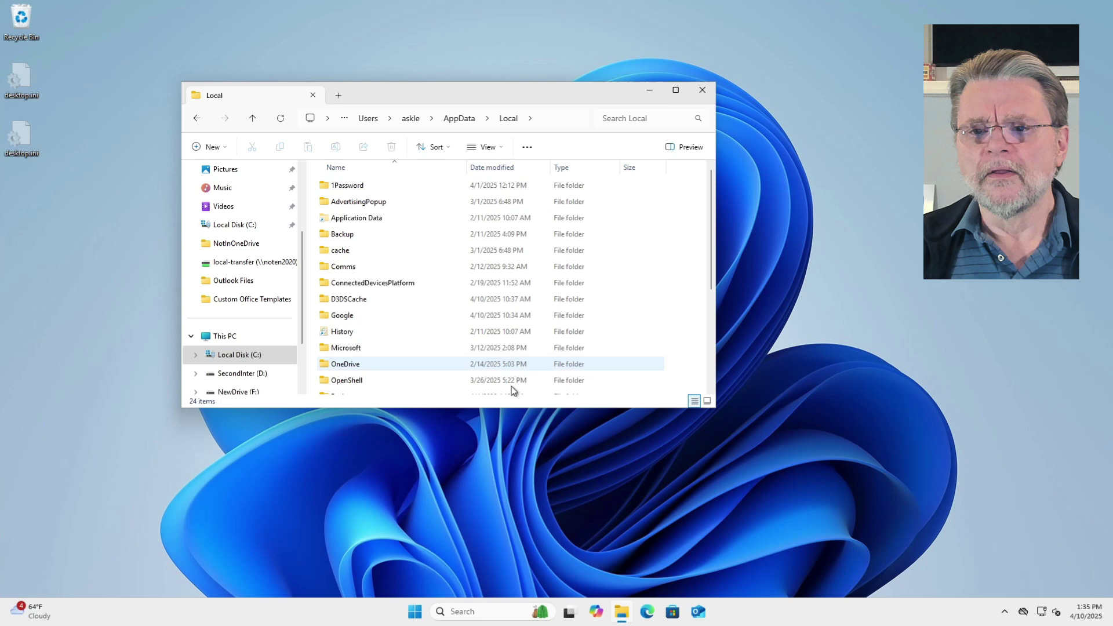
scroll(385, 288, "down", 3)
scroll(389, 294, "up", 3)
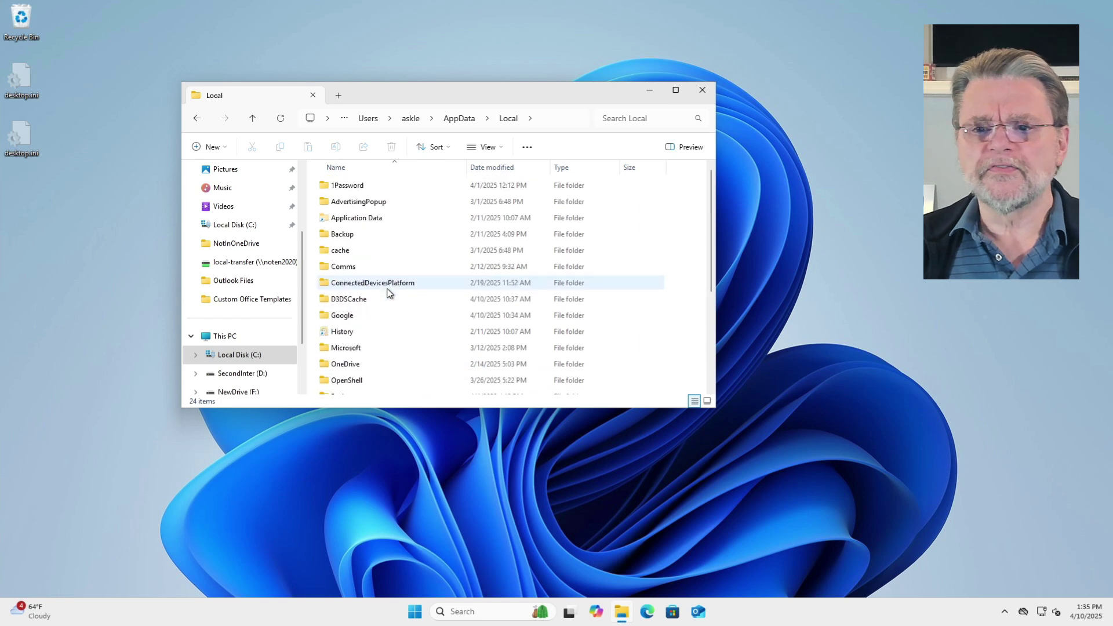
left_click(413, 119)
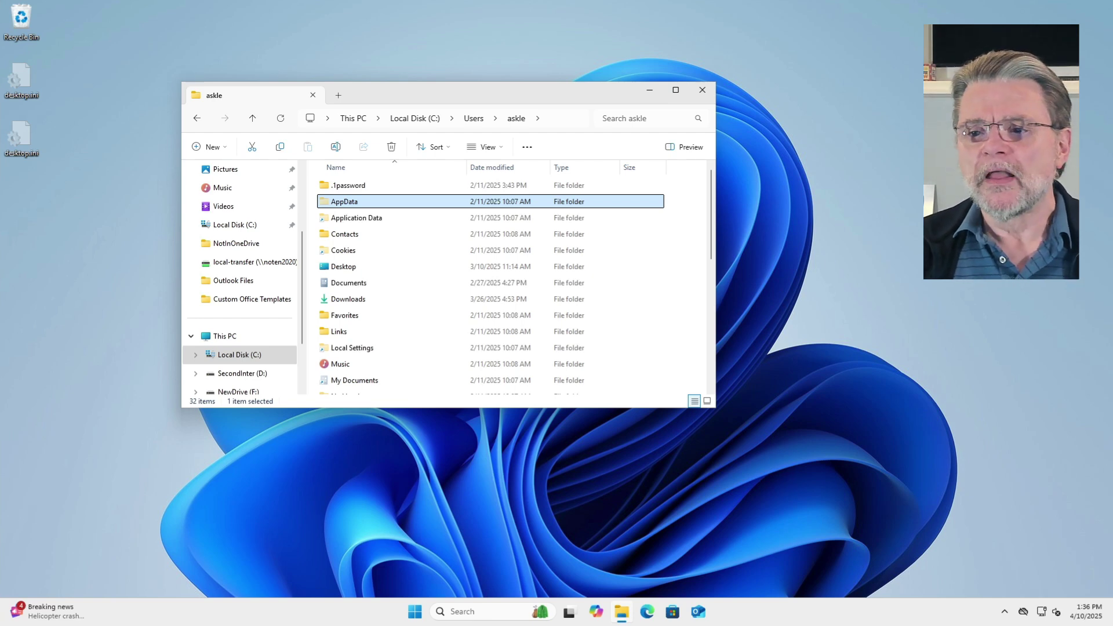
left_click(491, 147)
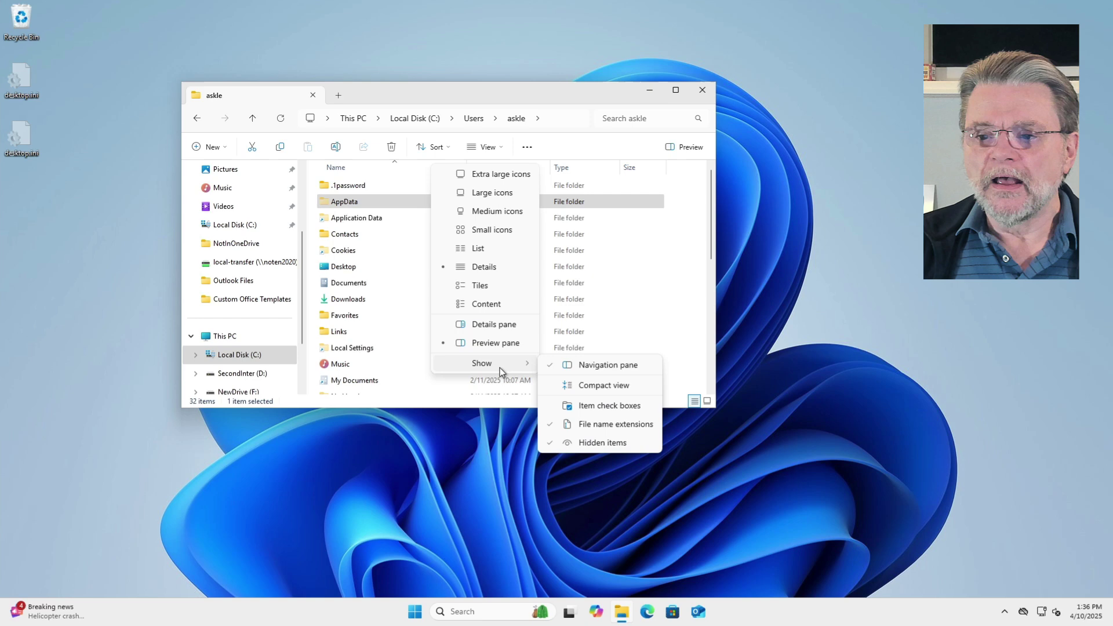
mouse_move(483, 362)
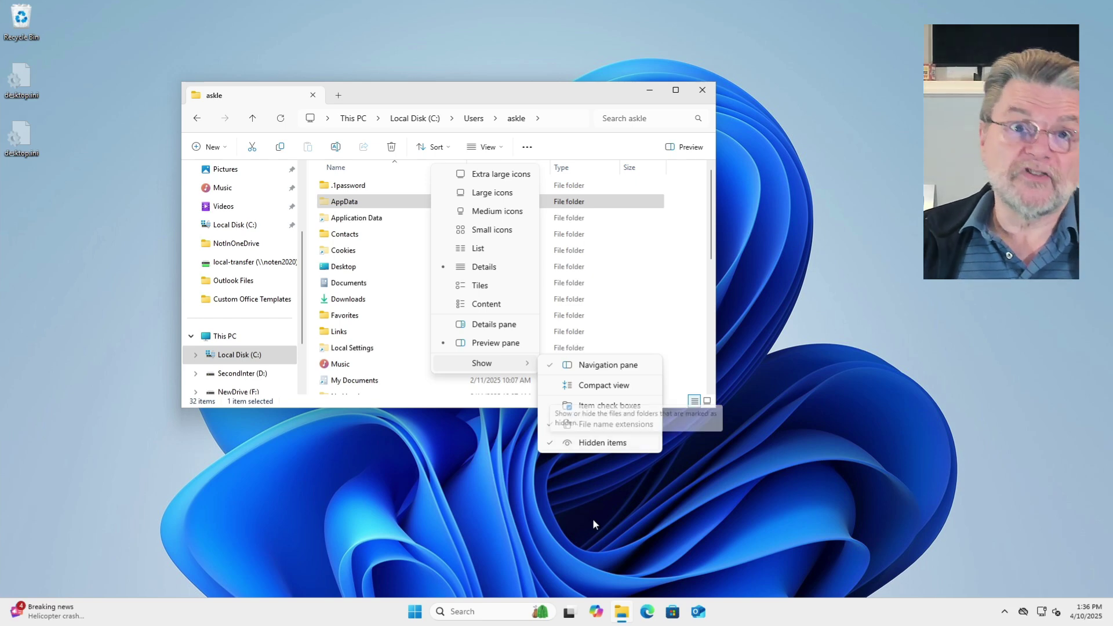
left_click(446, 469)
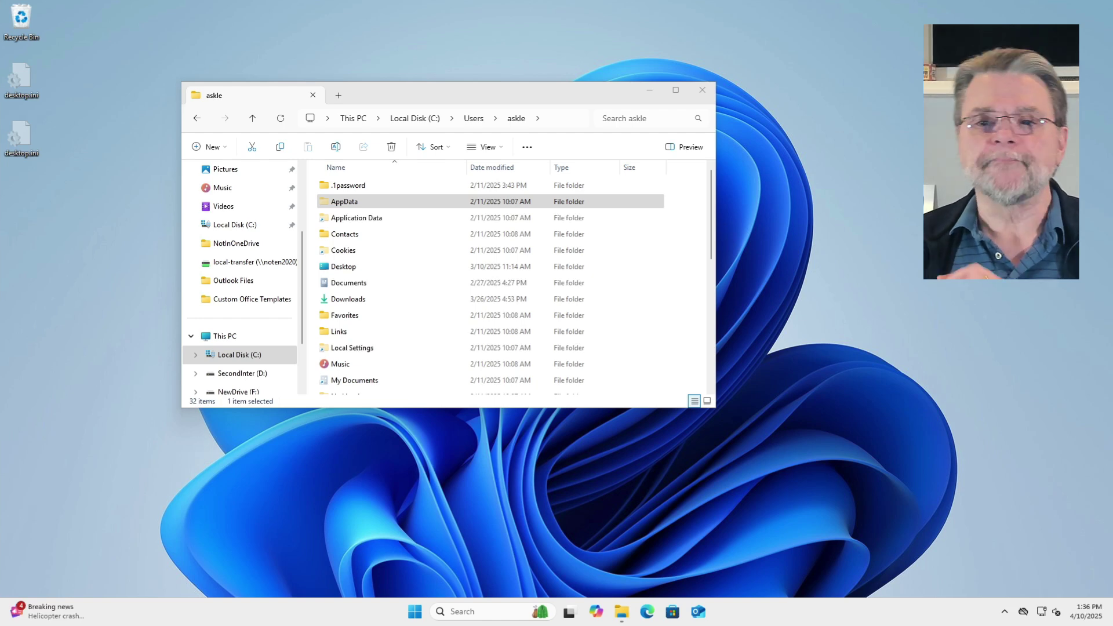
Step: Close Explorer, launch Terminal from the Start menu, and run a plain dir of the home folder
left_click(702, 91)
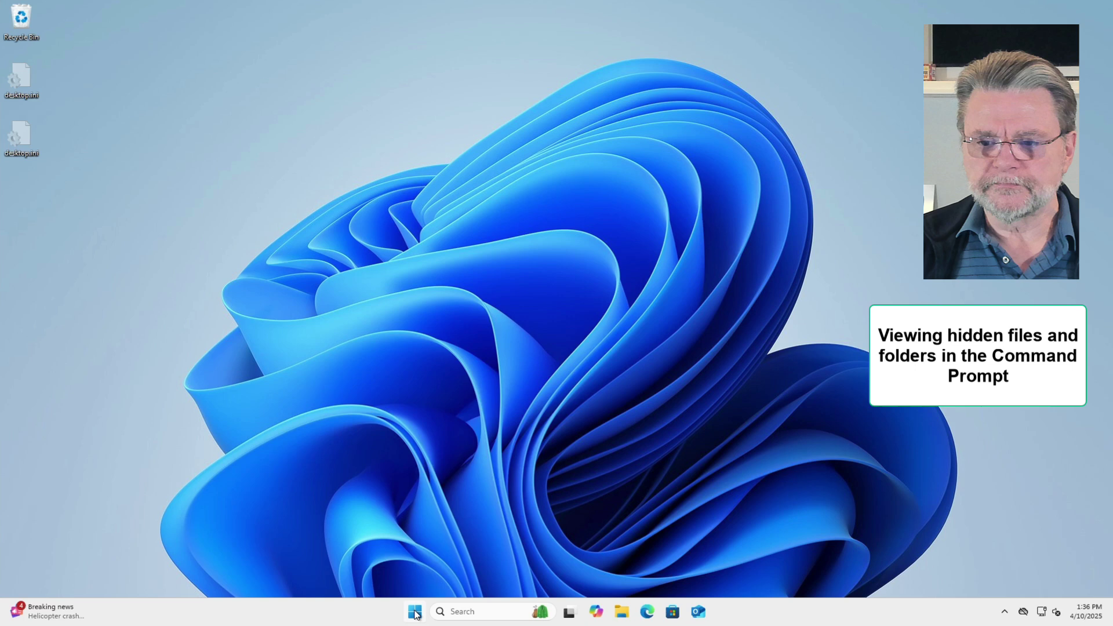
right_click(416, 615)
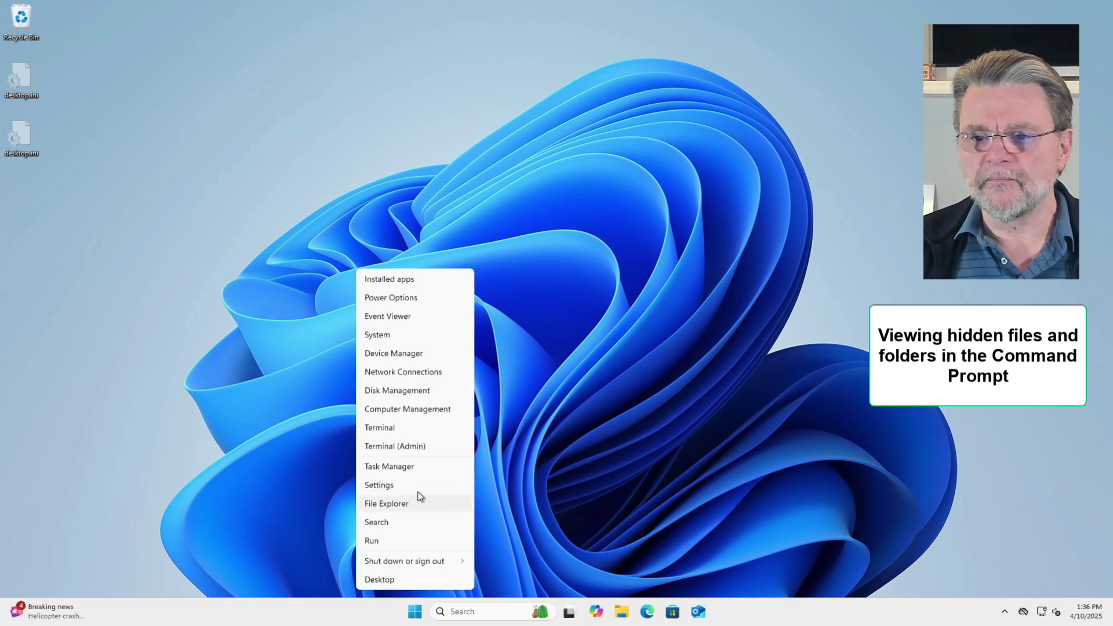
left_click(429, 432)
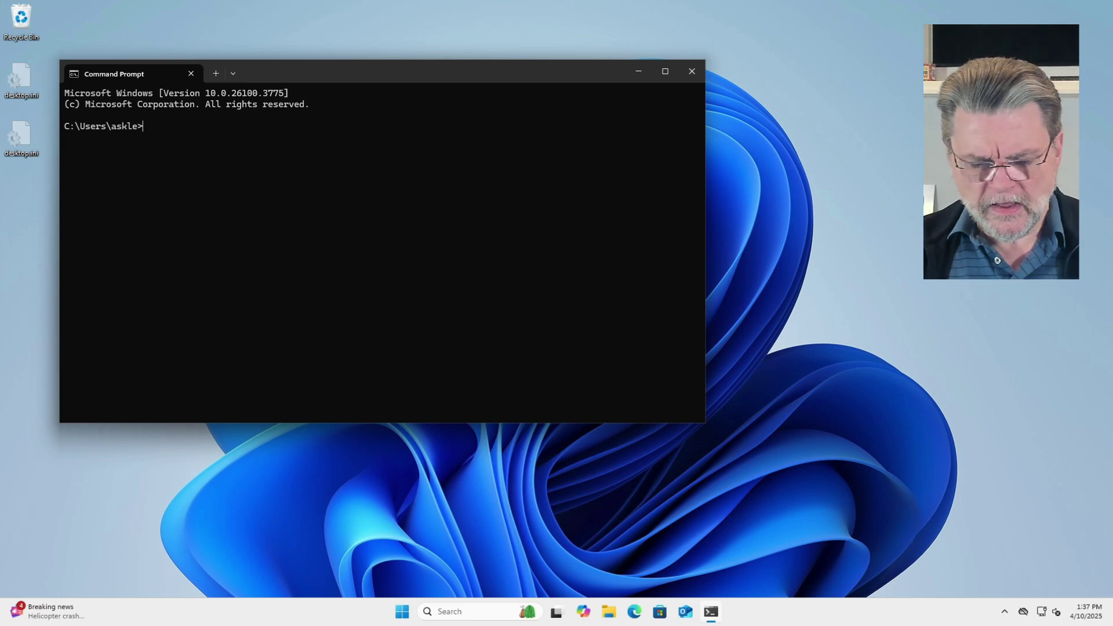
type("dir")
key("Return")
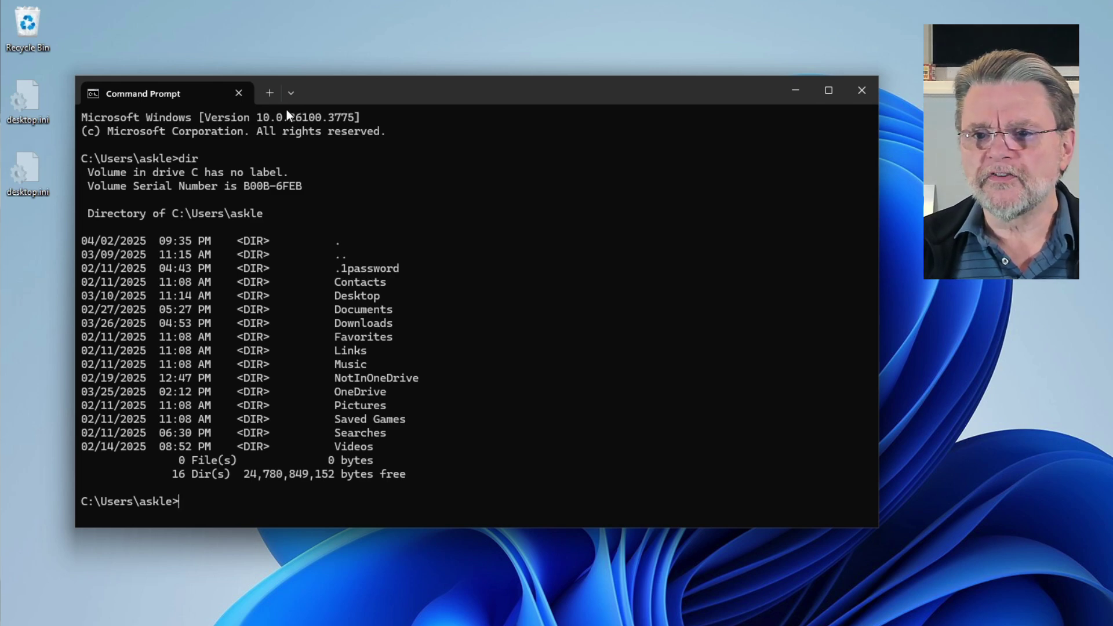
type("dir ")
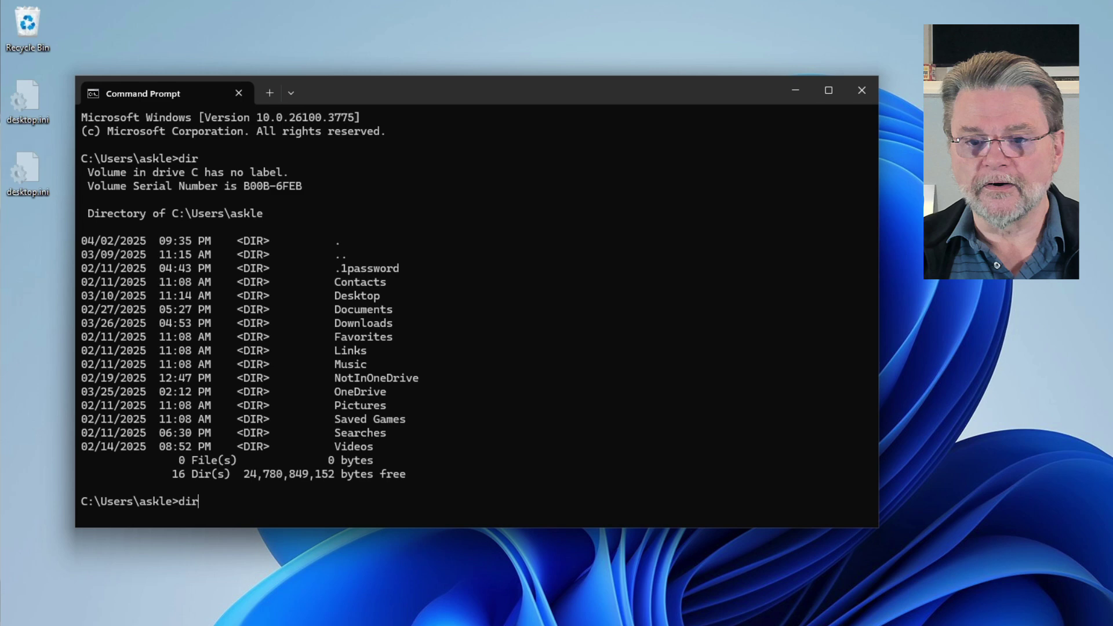
type("/A")
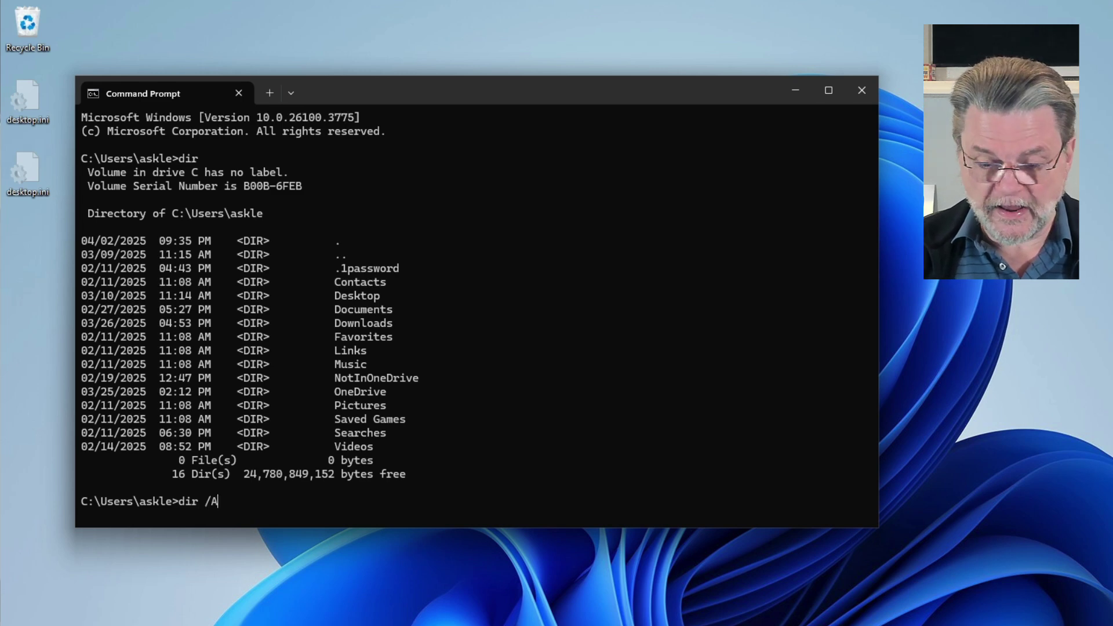
type(":H")
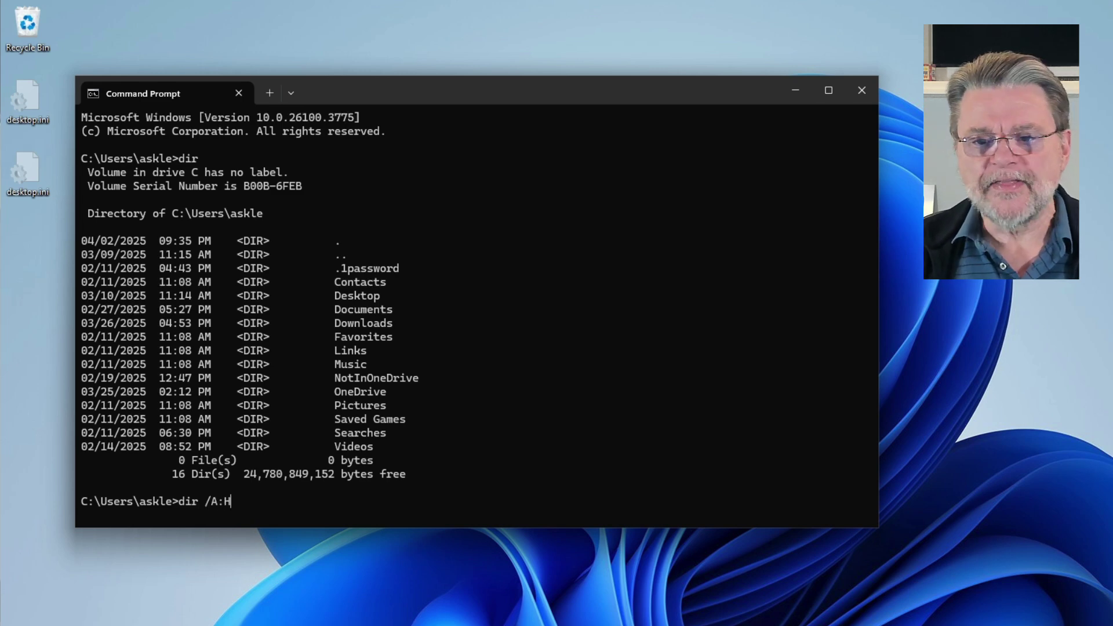
Step: Run dir /A:H to reveal AppData, then cd AppData and dir to list Local, LocalLow and Roaming
key("Return")
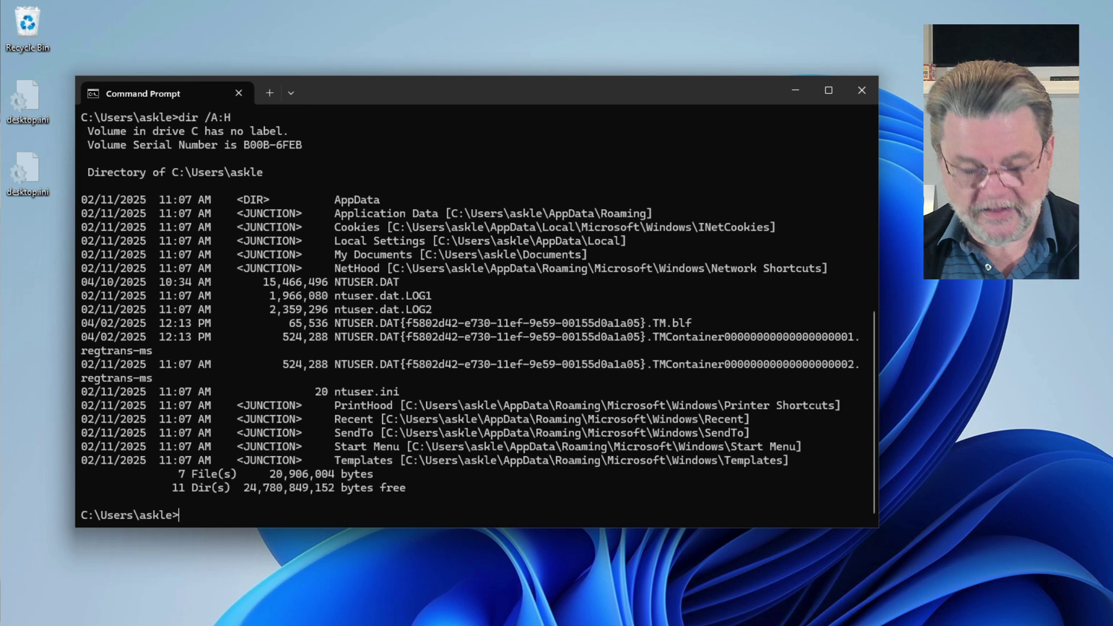
type("cd s")
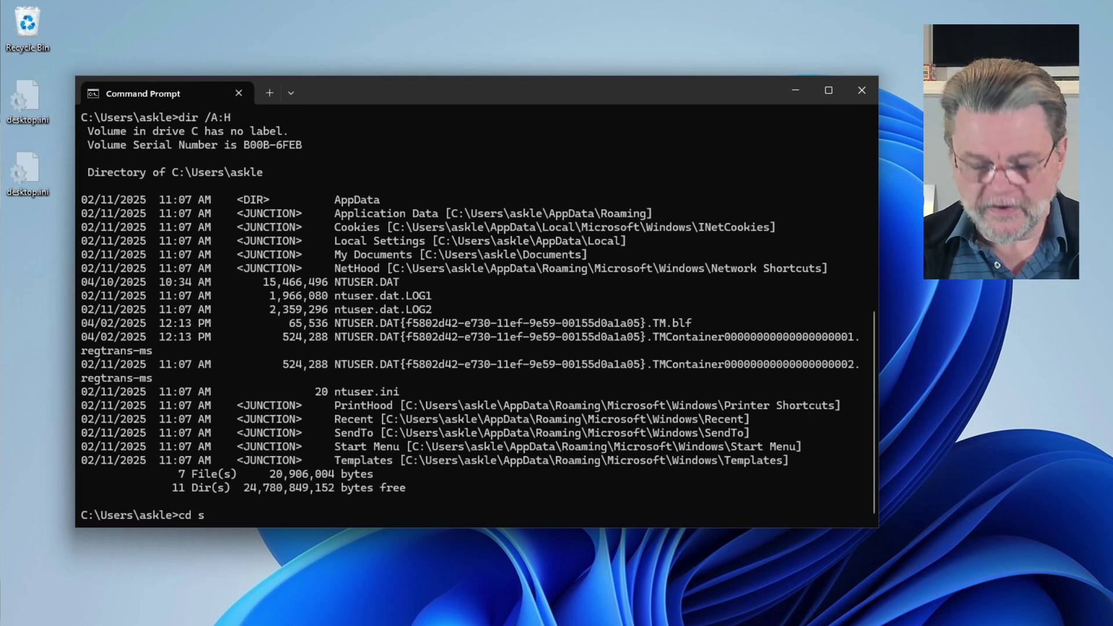
type("pp")
key("BackSpace")
key("BackSpace")
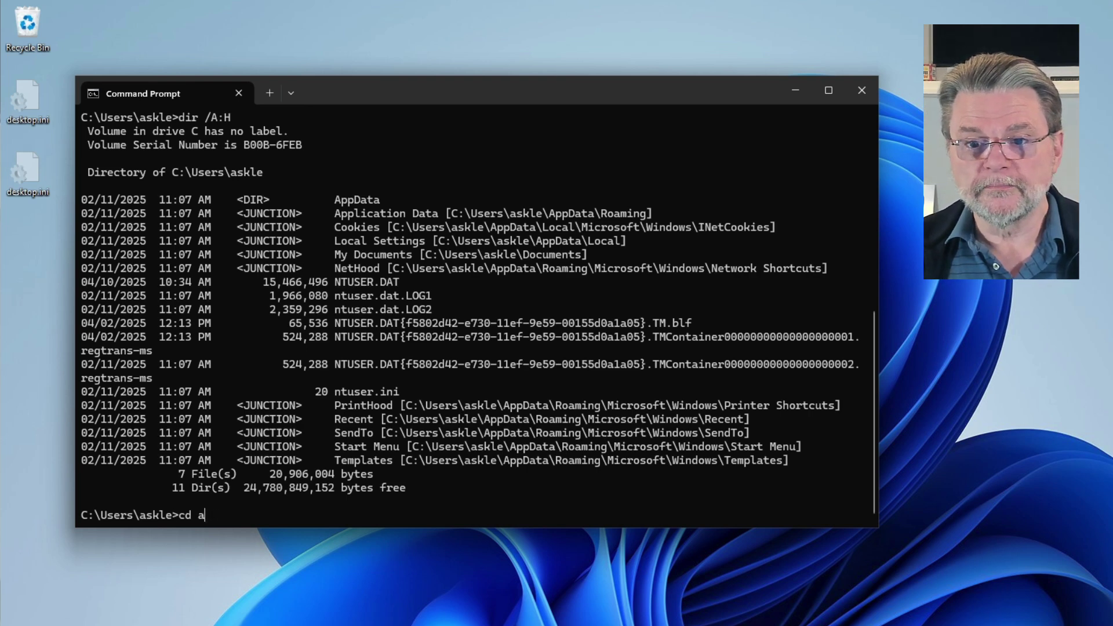
key("Tab")
key("Return")
type("doir")
key("Return")
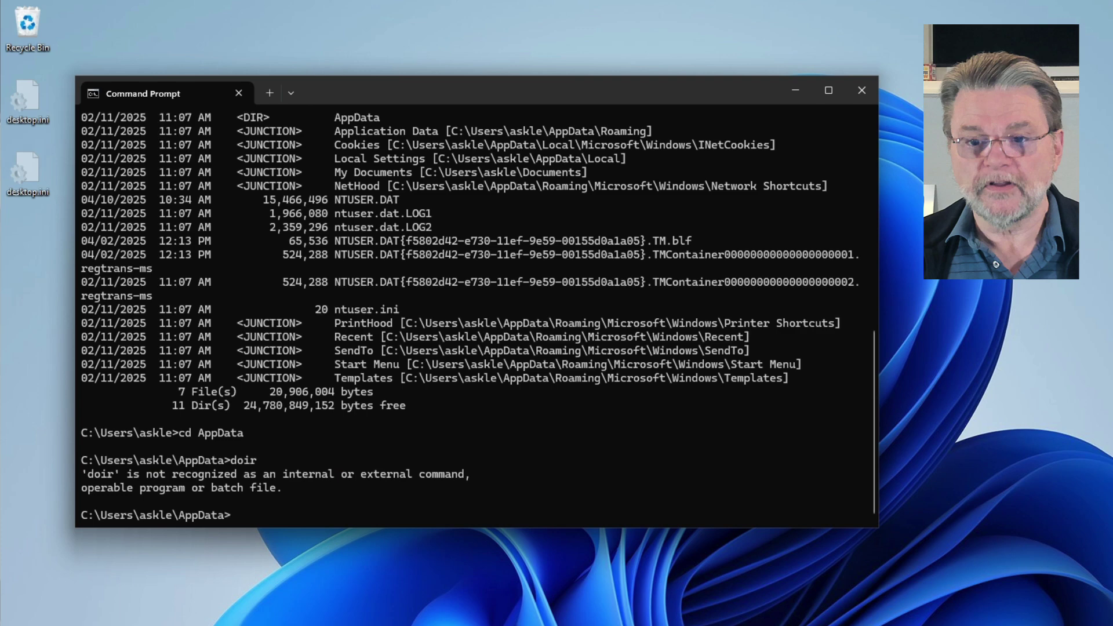
type("dir")
key("Return")
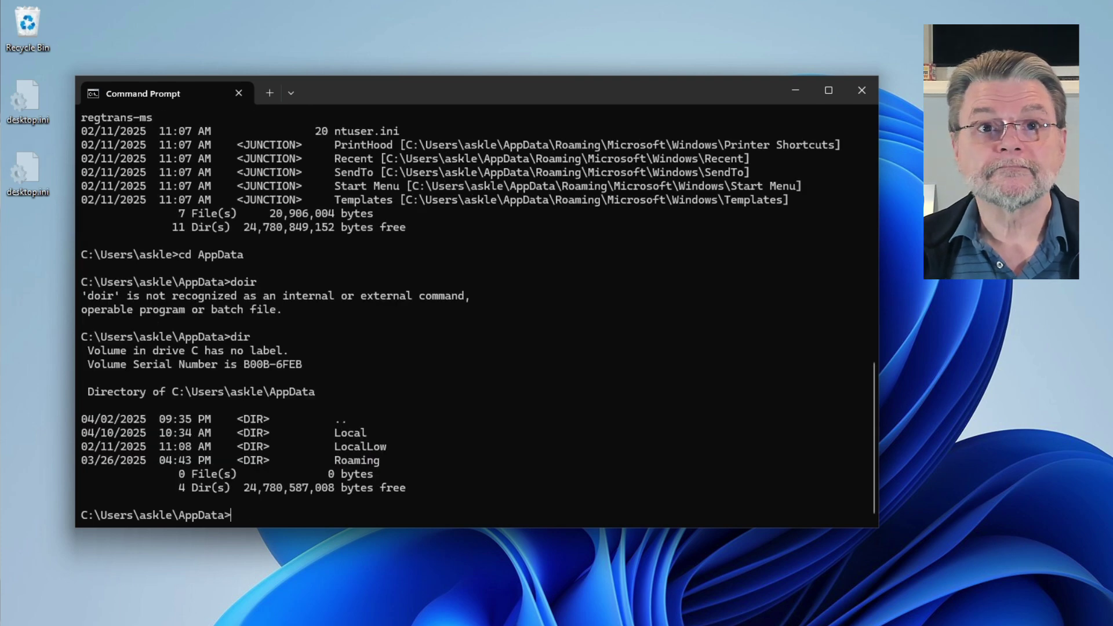